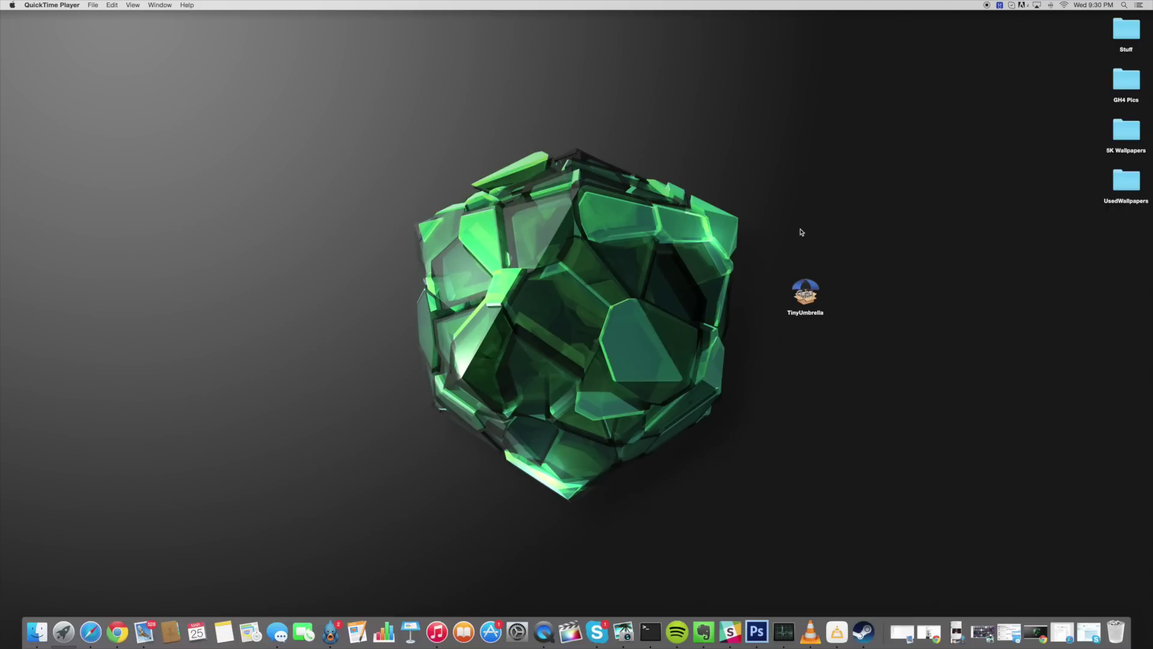
# Step: Select the TinyUmbrella app icon on the desktop
pyautogui.click(805, 294)
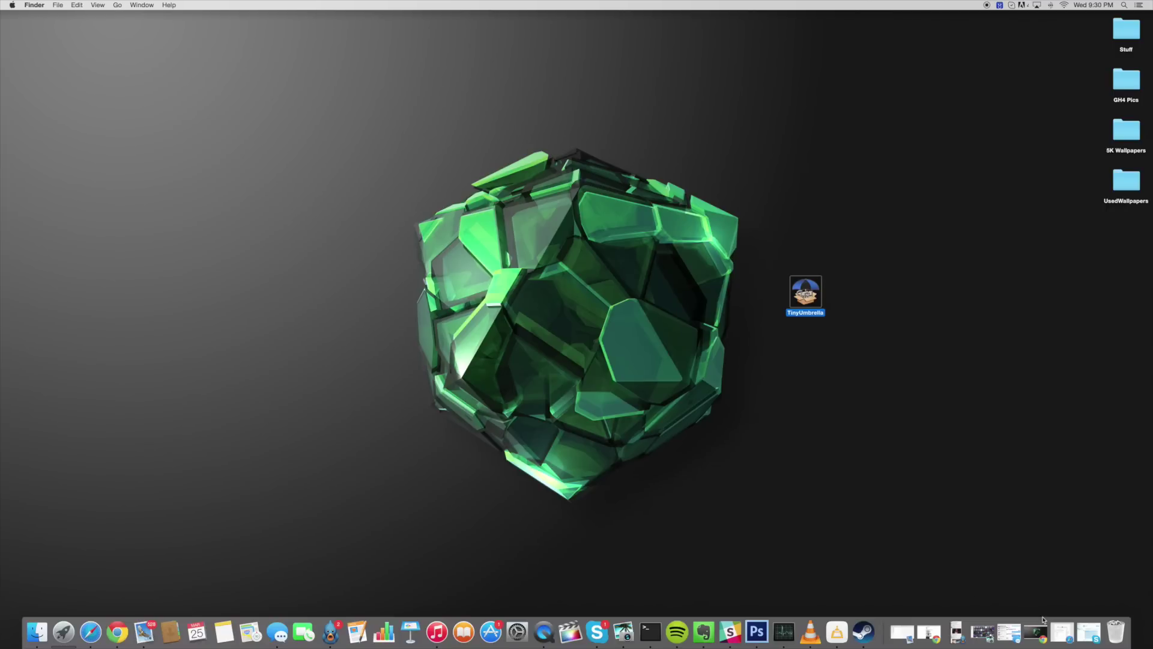
pyautogui.click(1063, 636)
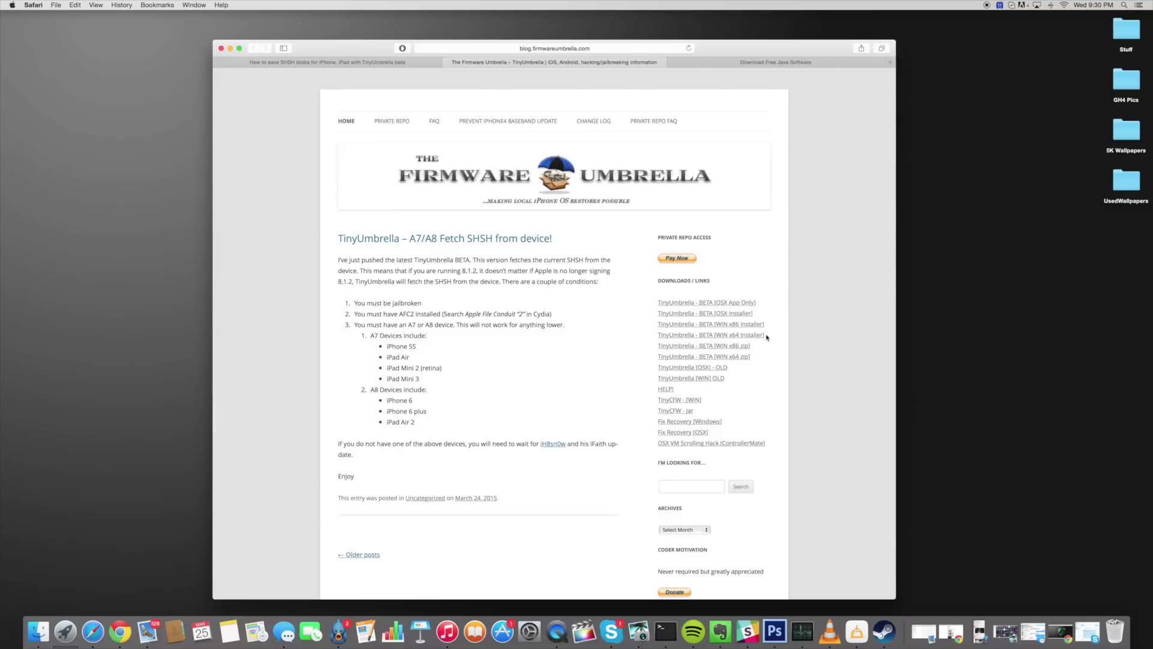
pyautogui.hotkey('ctrl', 'Tab')
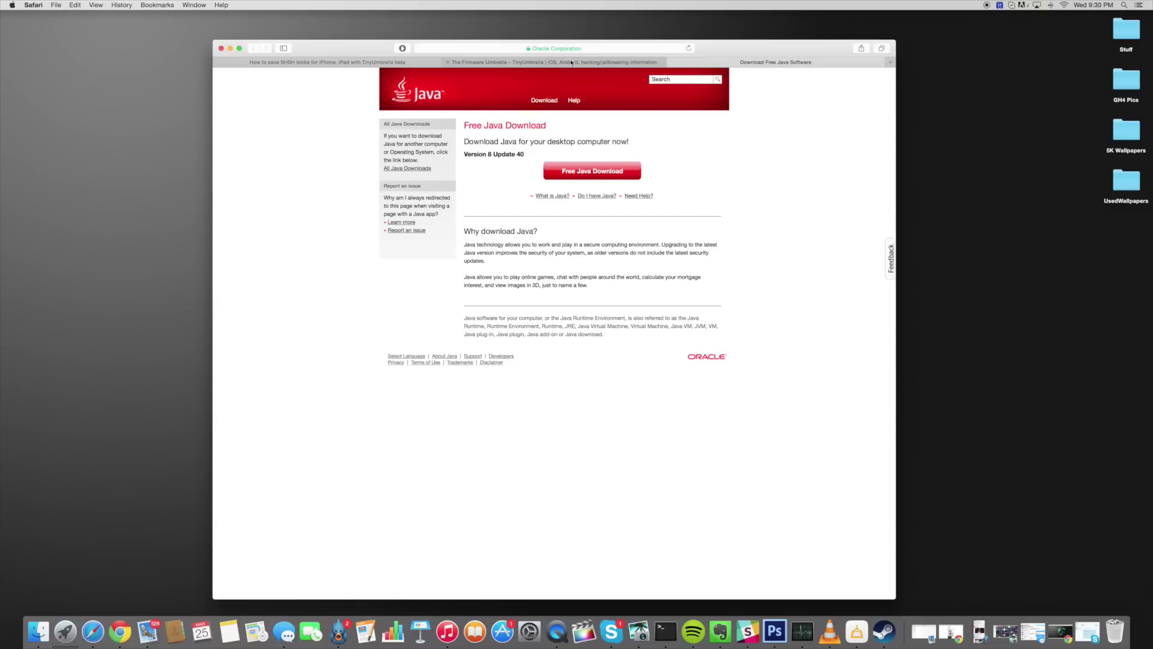
pyautogui.click(539, 63)
pyautogui.click(230, 48)
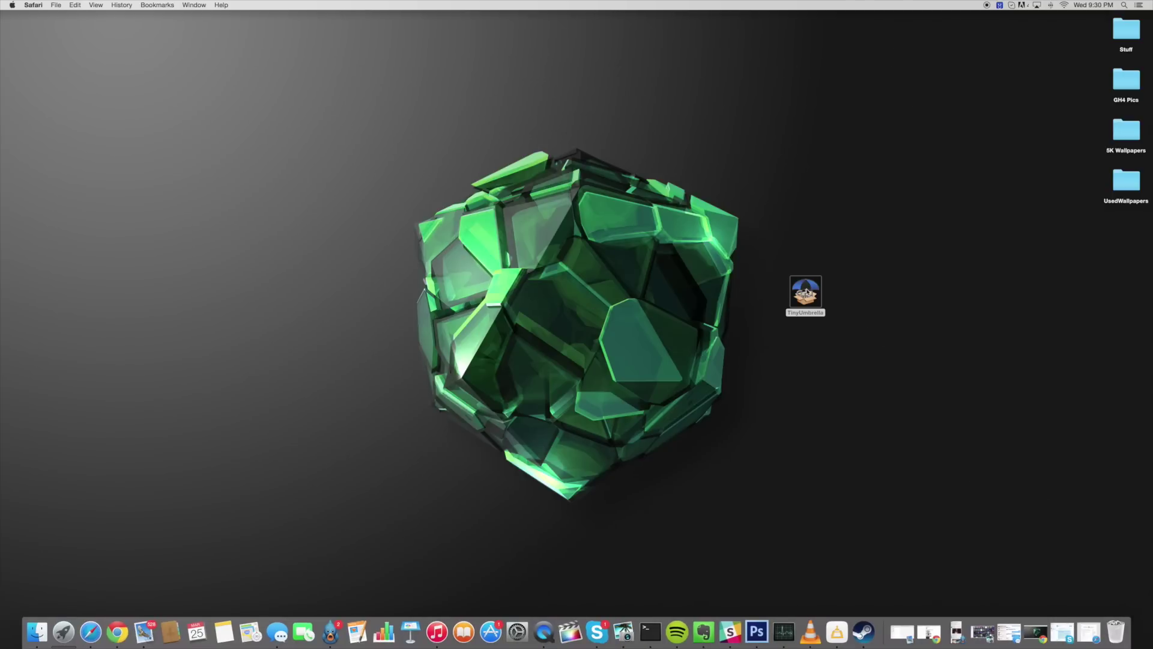
# Step: Launch TinyUmbrella from the desktop and bring its window to the front
pyautogui.doubleClick(807, 292)
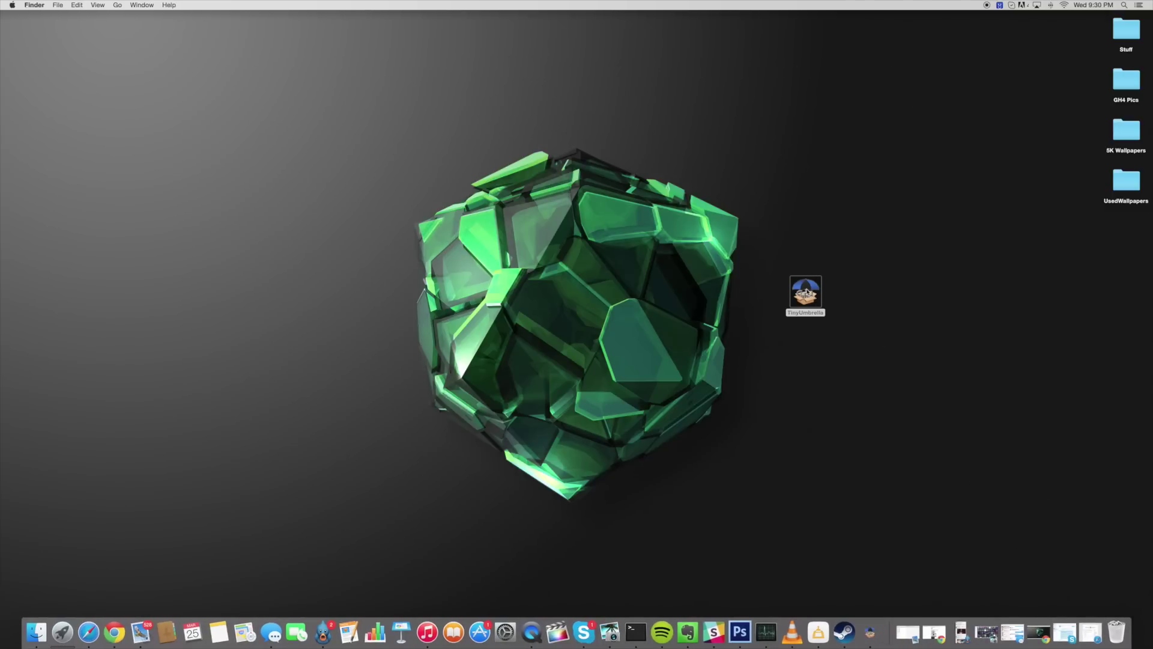
pyautogui.rightClick(807, 293)
pyautogui.click(864, 256)
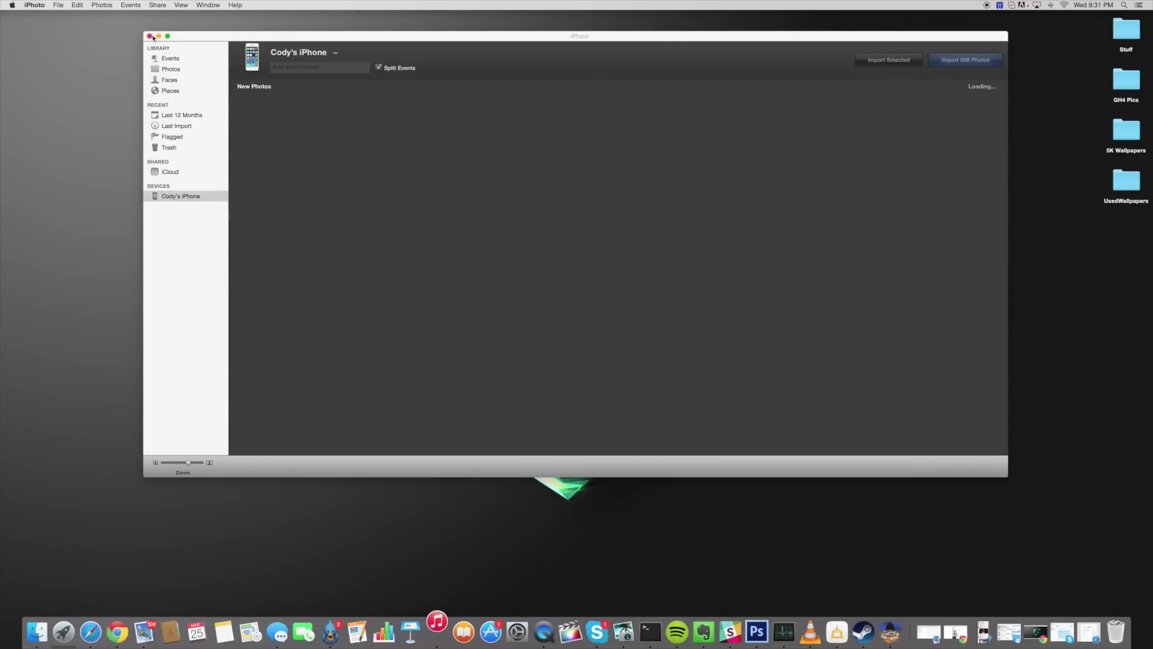
# Step: Close iPhoto, cancel the iPhone update offer, and select the connected iPhone 5S to fetch blobs
pyautogui.click(150, 36)
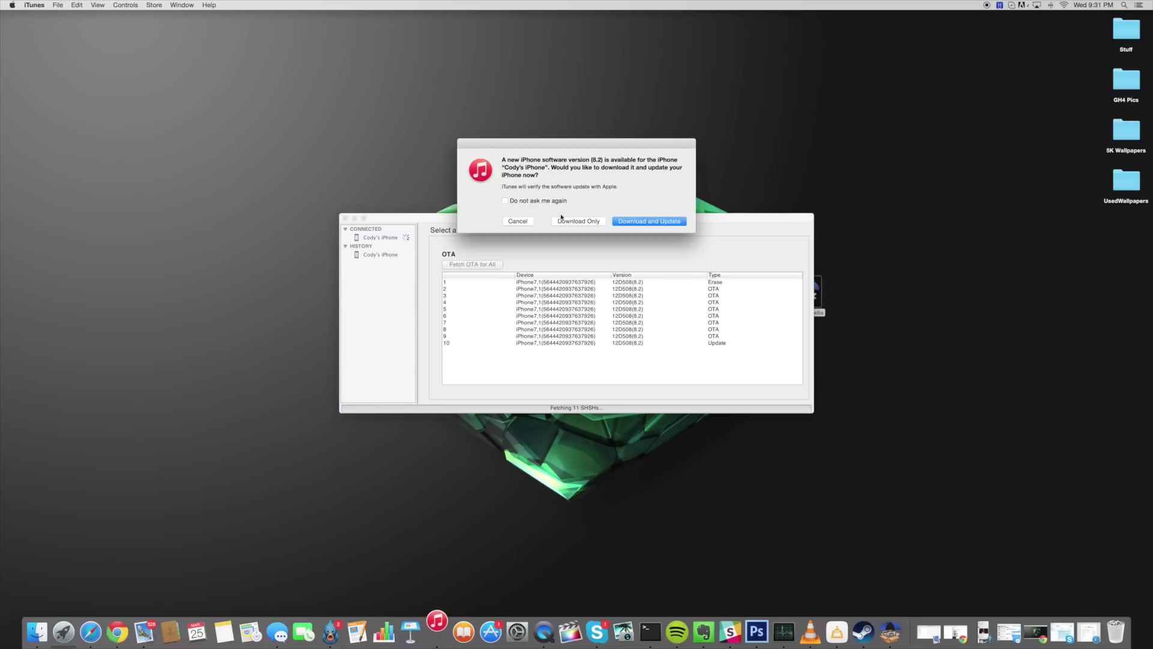
pyautogui.click(516, 222)
pyautogui.click(387, 238)
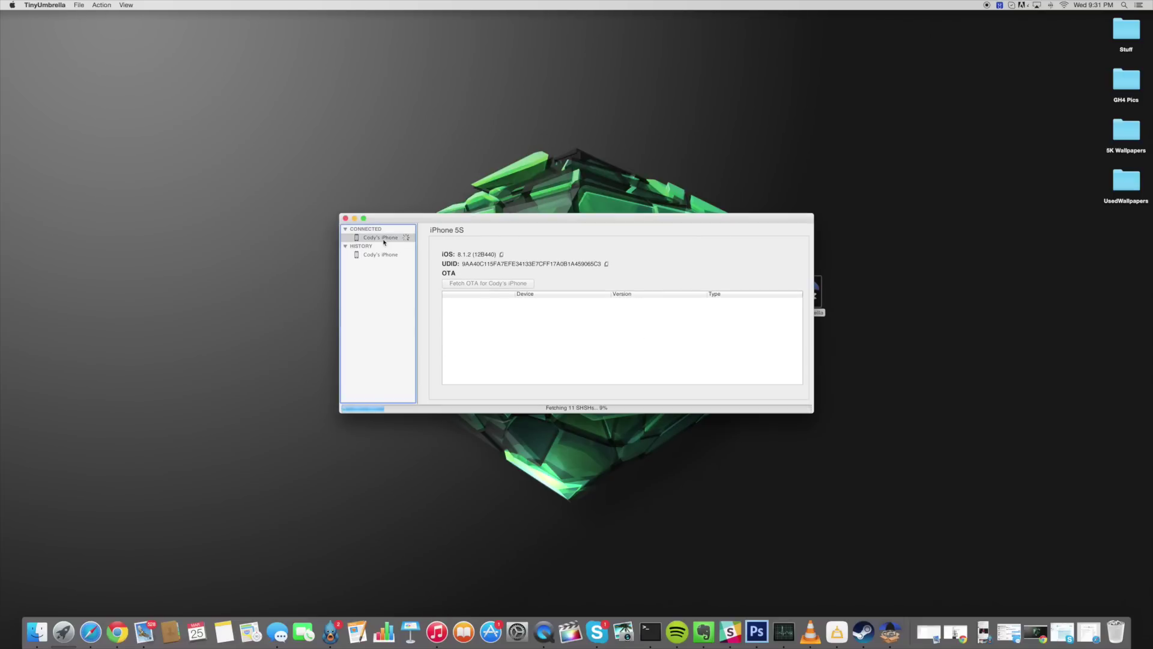